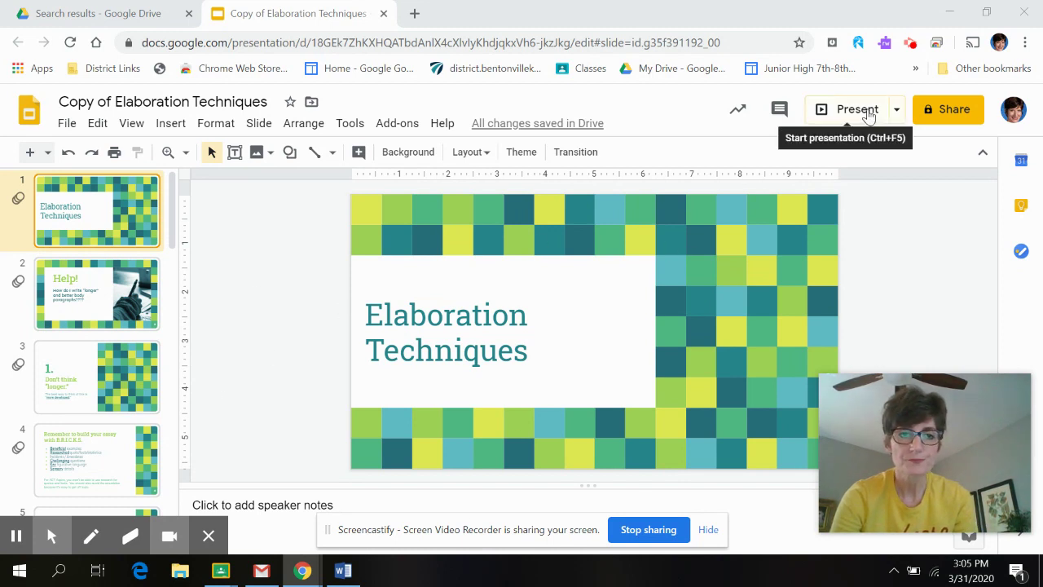
Present the Elaboration Techniques deck full screen and hide the Screencastify sharing banner.
click(857, 109)
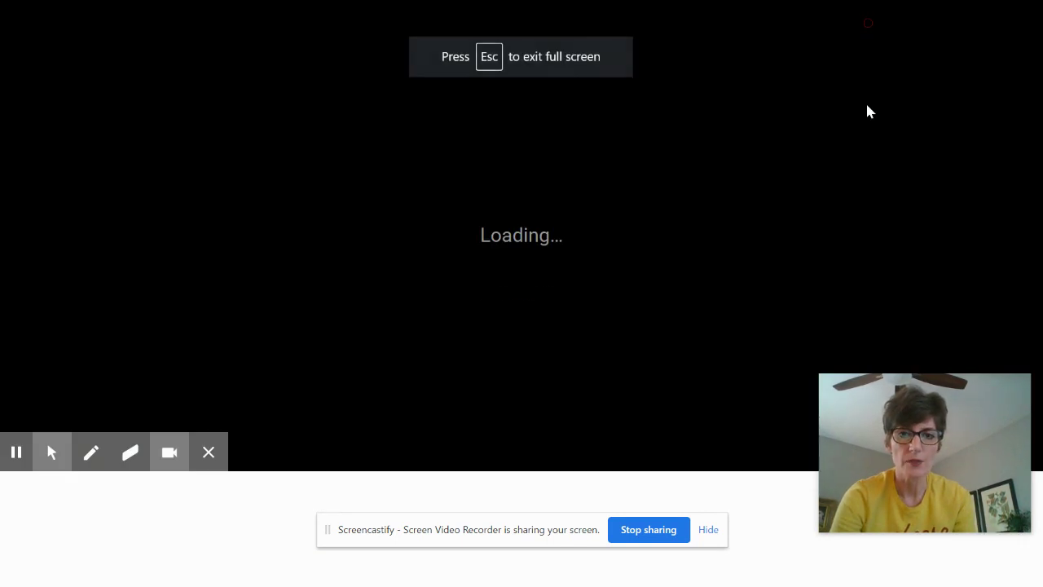
mouse_move(326, 407)
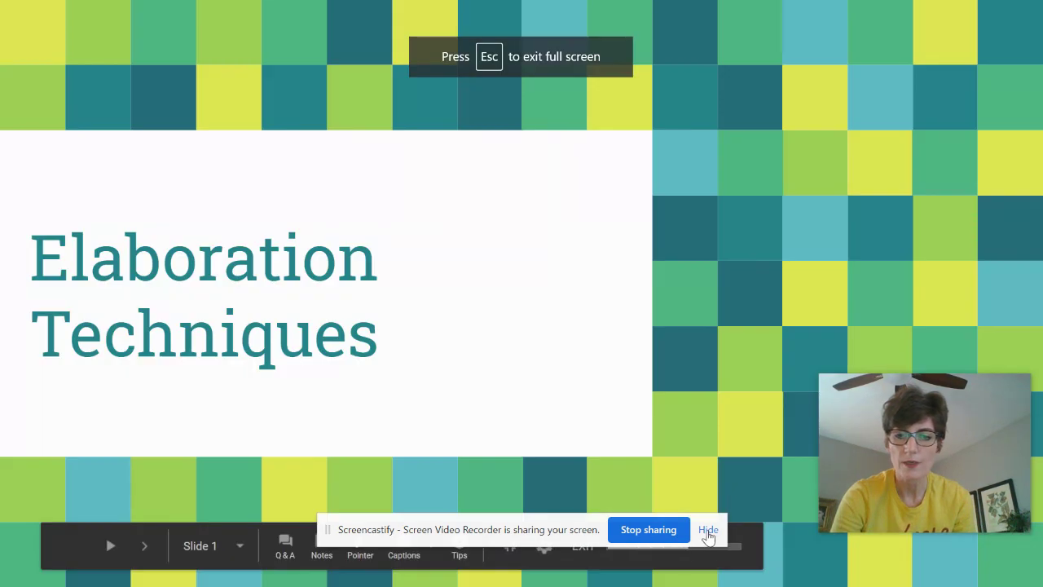
click(708, 530)
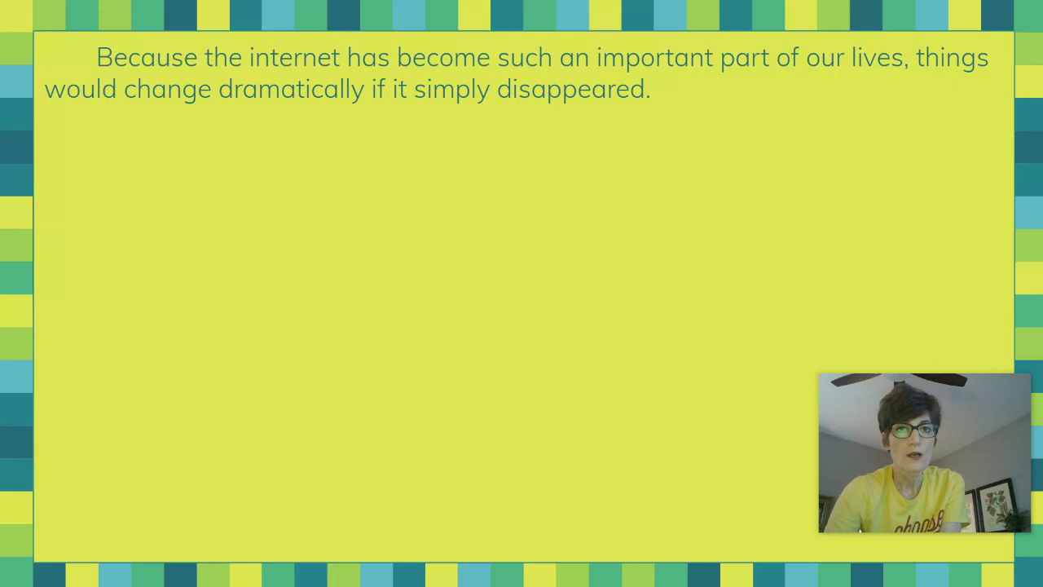
key(Right)
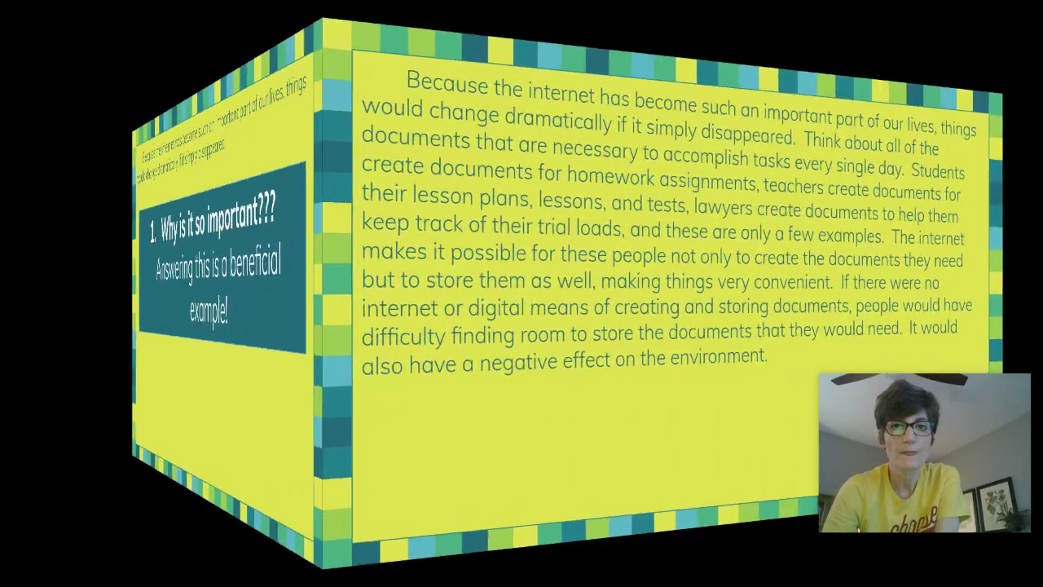
key(Right)
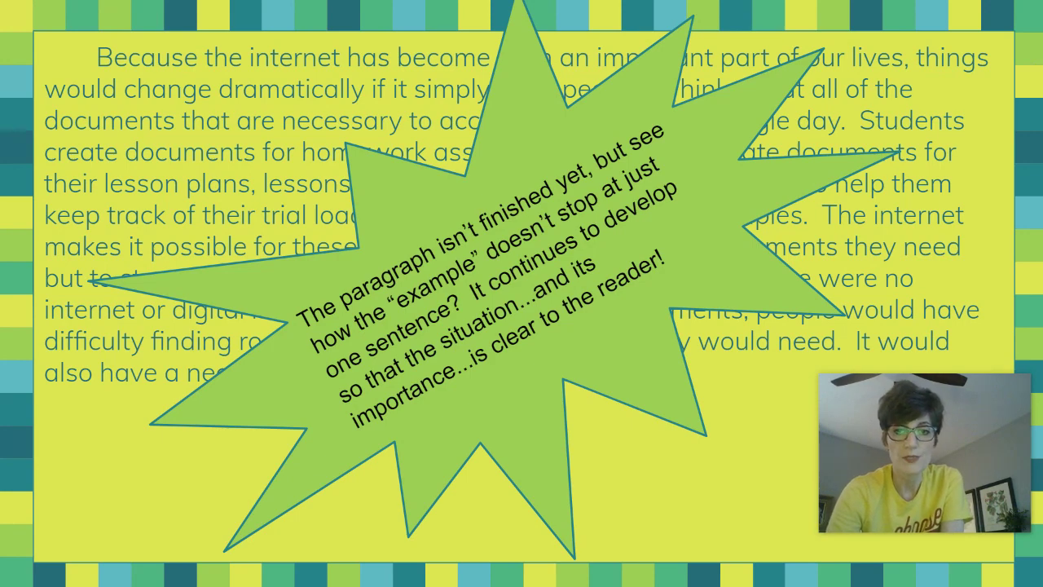
Advance through the full paragraph and Challenging Questions slides to slide 15, Sensory Details.
key(Right)
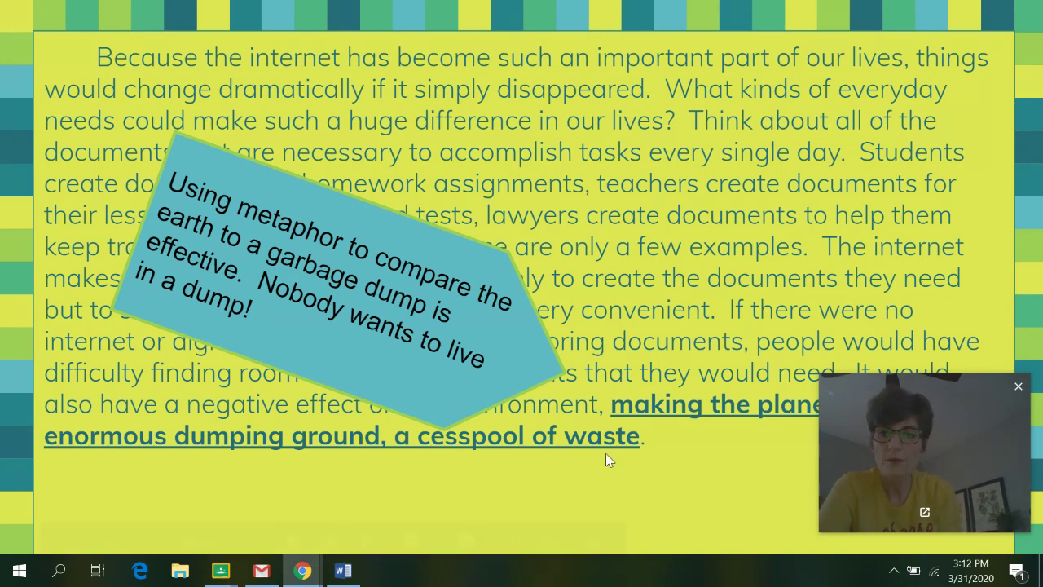
mouse_move(273, 516)
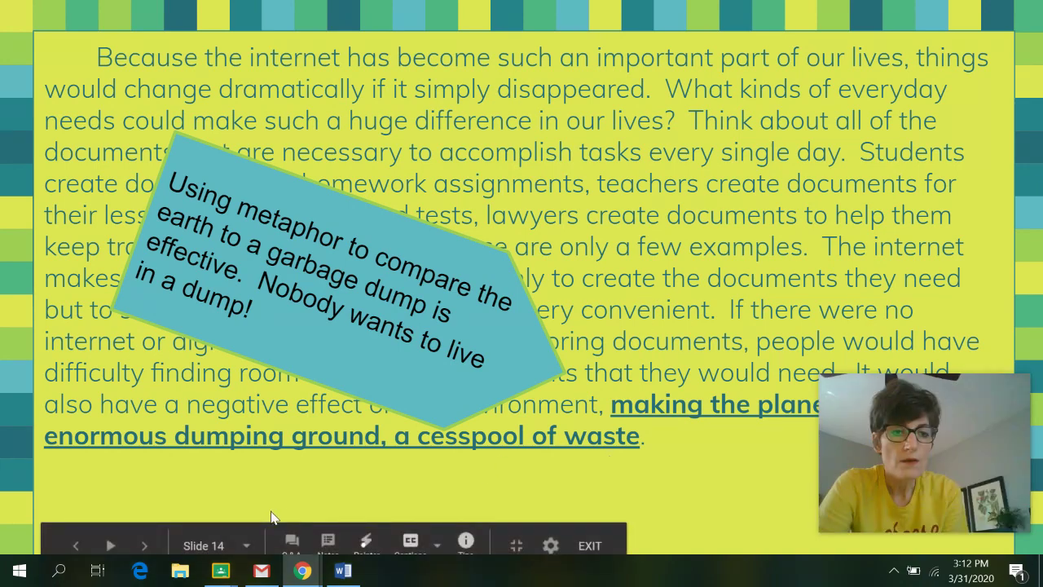
click(145, 545)
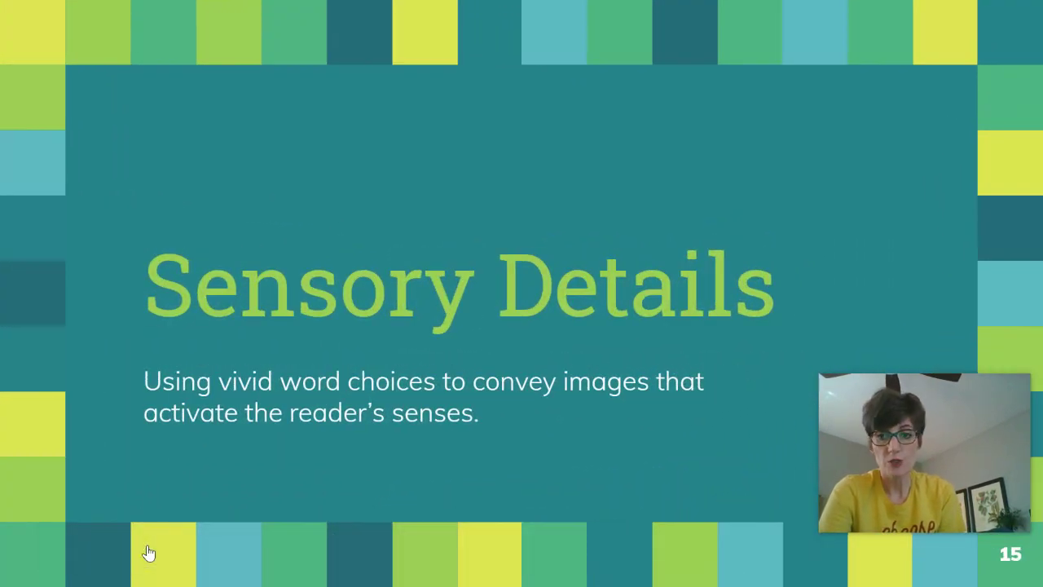
Move from Sensory Details to the REVISE! assignment slide.
click(148, 553)
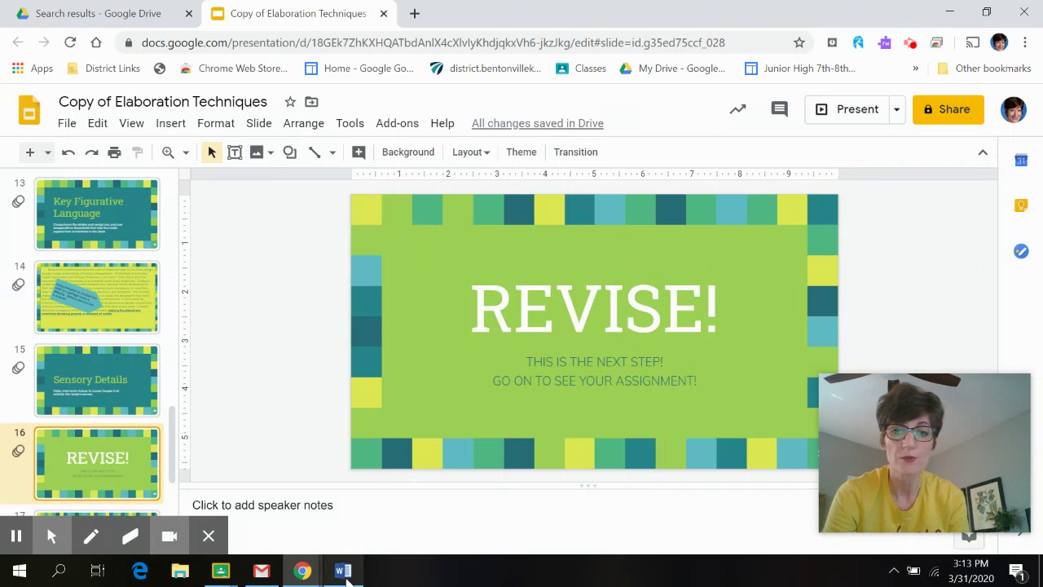
Switch to Word to show the Grade 6-8 Analytical Expository Rubric document.
click(343, 571)
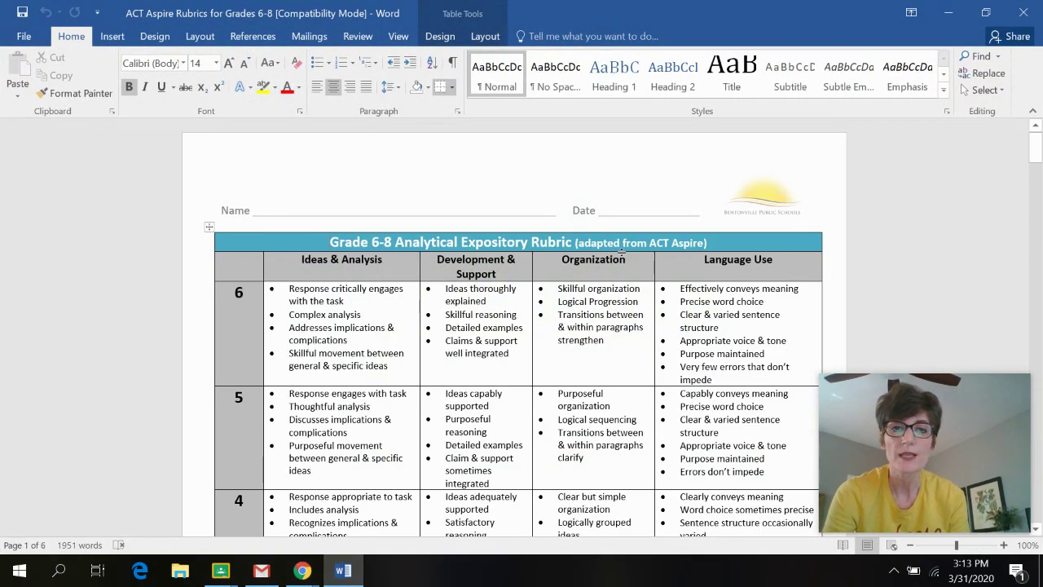
drag(1034, 151, 1037, 159)
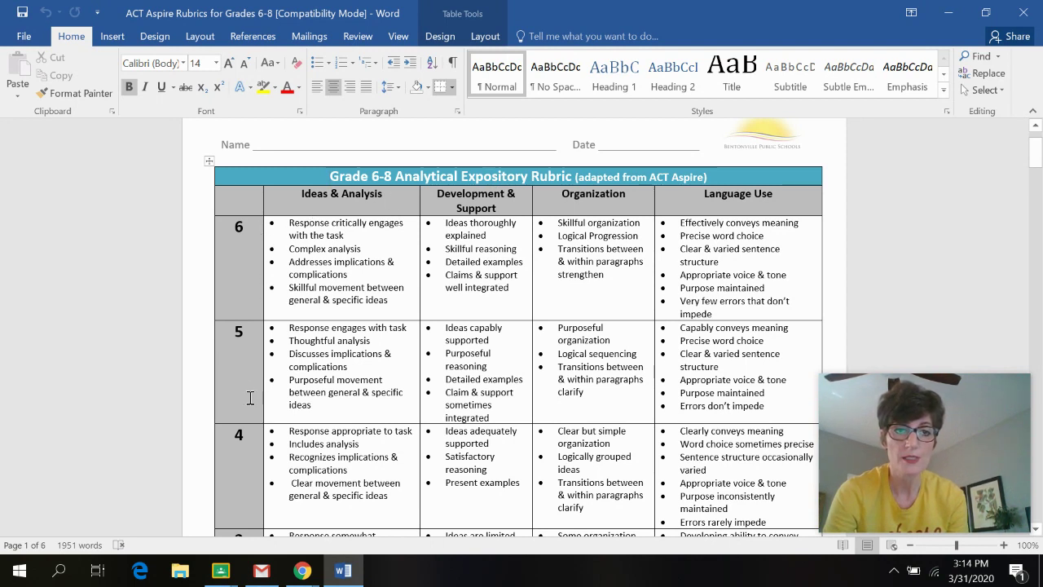
drag(1035, 157, 1035, 186)
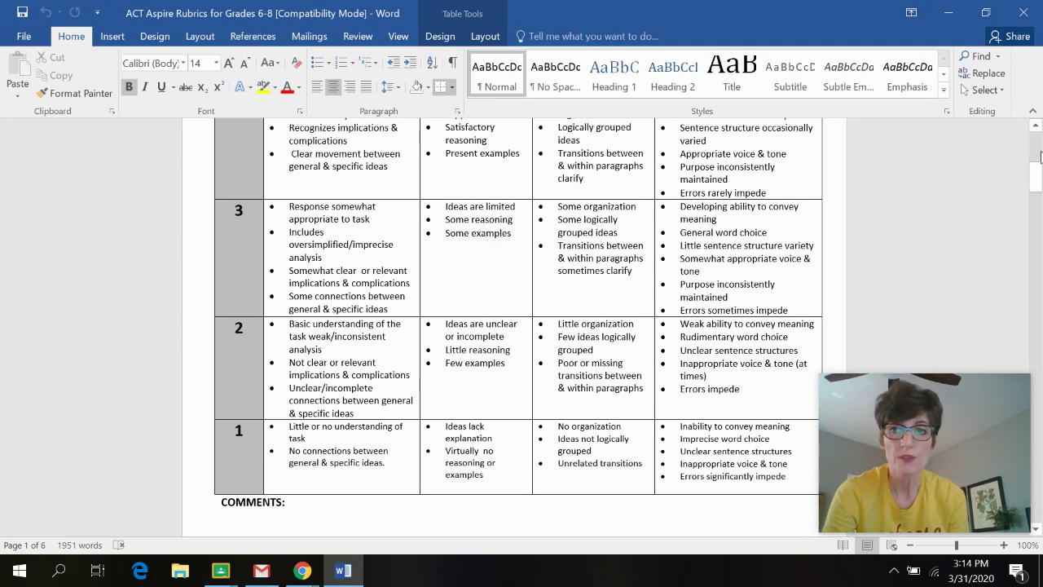
drag(1036, 175, 1036, 167)
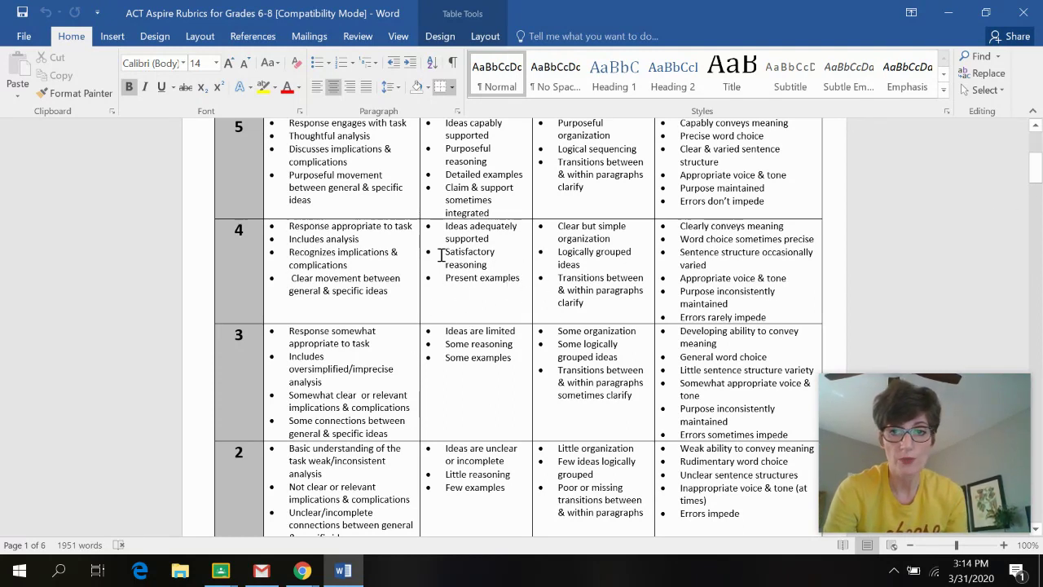
drag(1034, 167, 1034, 157)
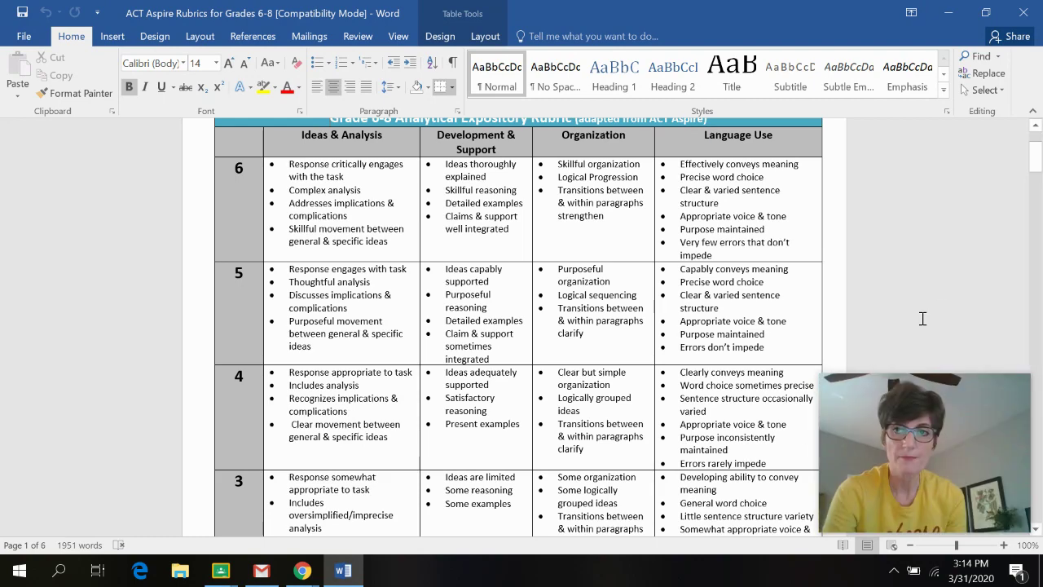
drag(1036, 191, 1035, 163)
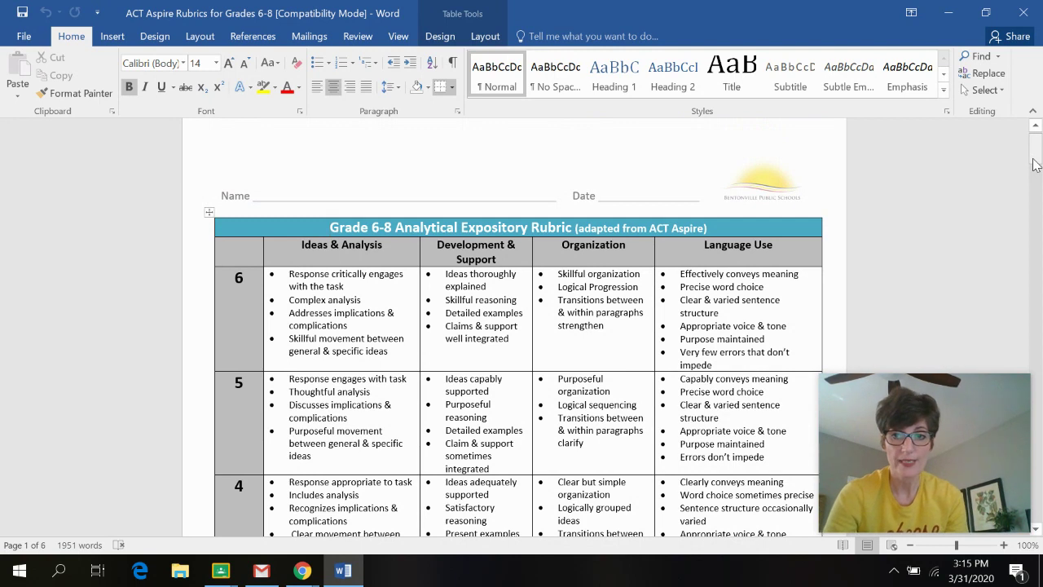